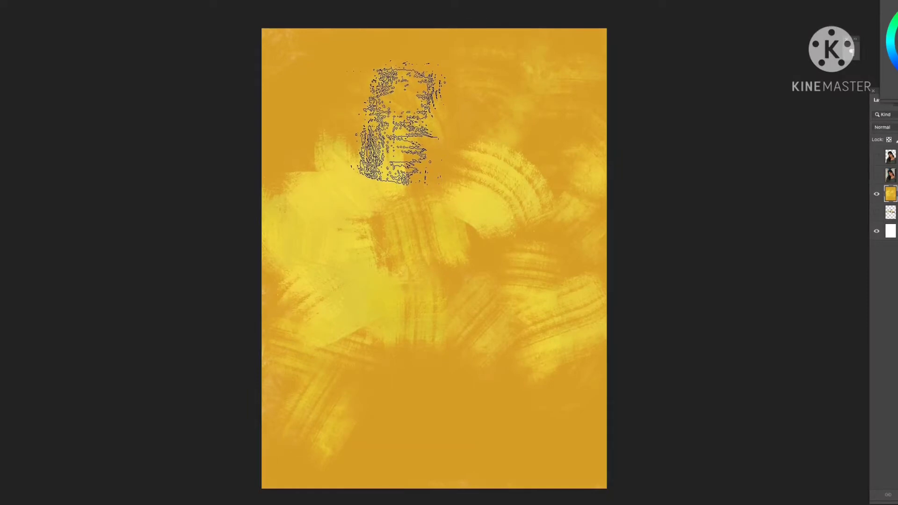
# Paint broad, textured orange brush strokes across the yellow background layer, leaving some lighter yellow patches around the middle
pyautogui.hotkey('shift', 'Up')
pyautogui.hotkey('shift', 'Up')
pyautogui.hotkey('shift', 'Up')
pyautogui.hotkey('shift', 'Up')
pyautogui.hotkey('shift', 'Left')
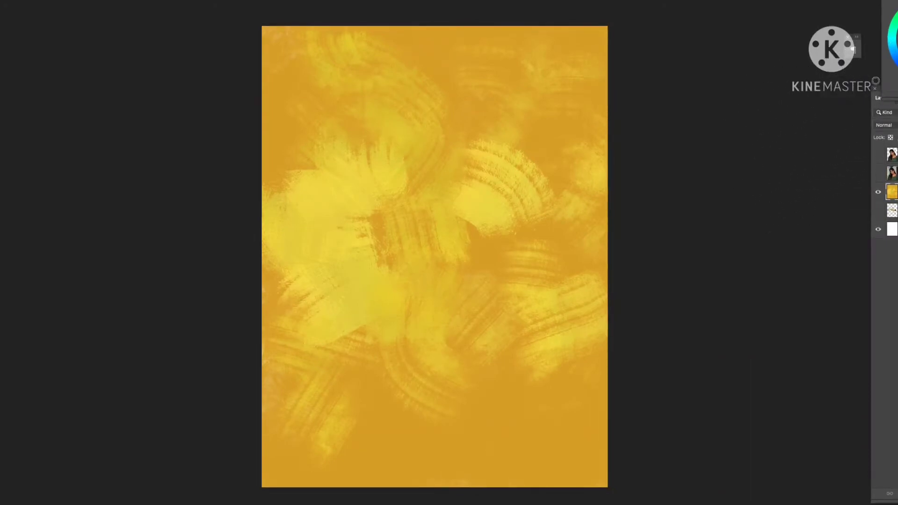
pyautogui.moveTo(340, 100); pyautogui.dragTo(305, 111)
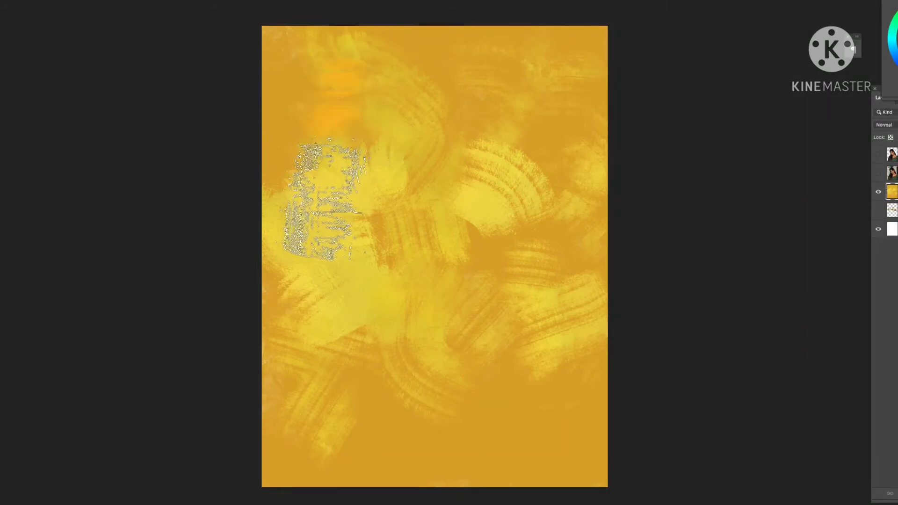
pyautogui.moveTo(325, 199); pyautogui.dragTo(747, 370)
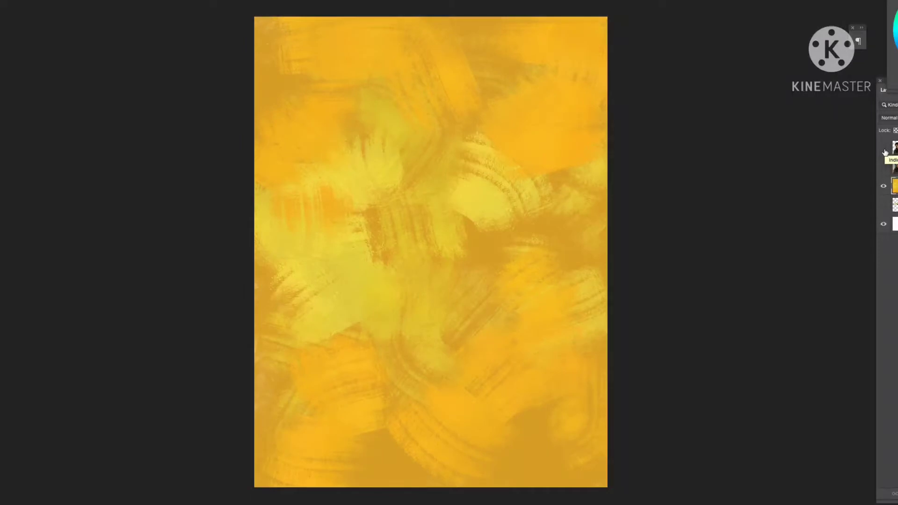
# Show the cut-out portrait layer and warm its Color Balance with shadows at +20, 0, -17 and highlights at 0, 0, -18
pyautogui.click(884, 150)
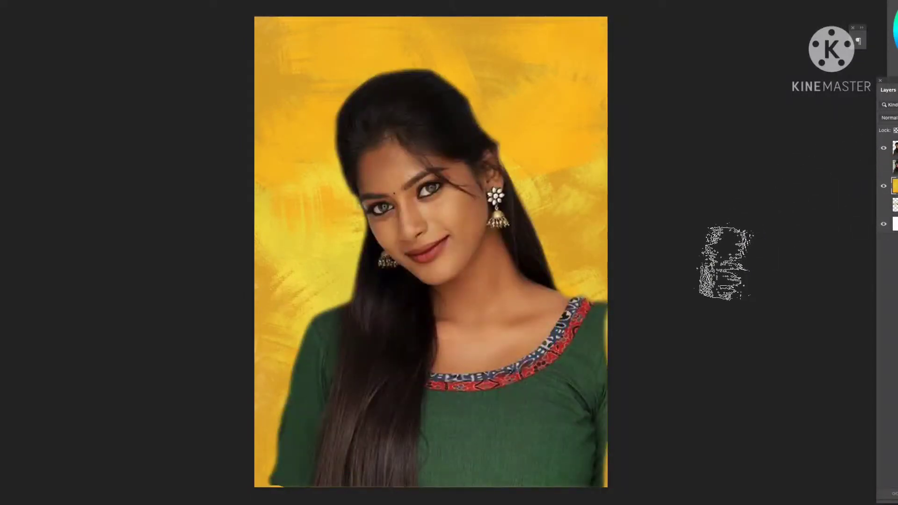
pyautogui.click(896, 148)
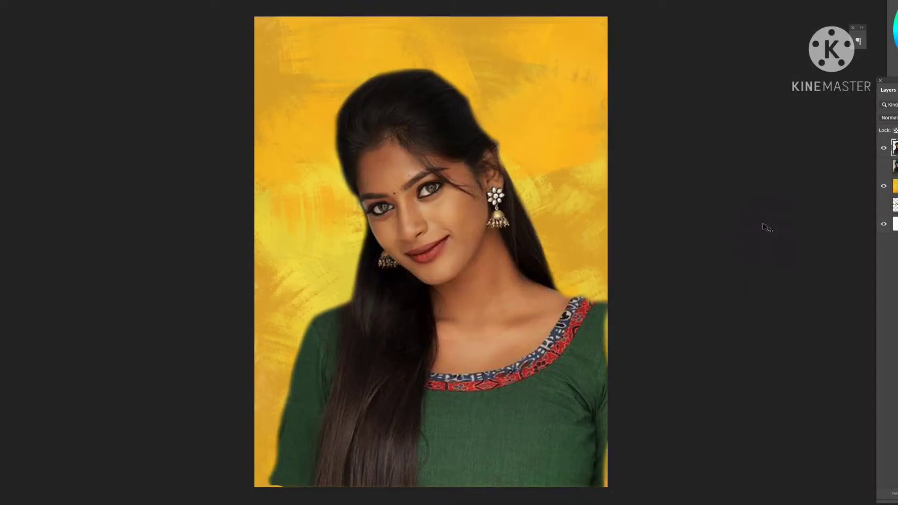
pyautogui.hotkey('ctrl', 'b')
pyautogui.moveTo(791, 158)
pyautogui.mouseDown()
pyautogui.moveTo(782, 156)
pyautogui.moveTo(803, 135)
pyautogui.moveTo(783, 158)
pyautogui.mouseUp()
pyautogui.click(718, 183)
pyautogui.click(800, 135)
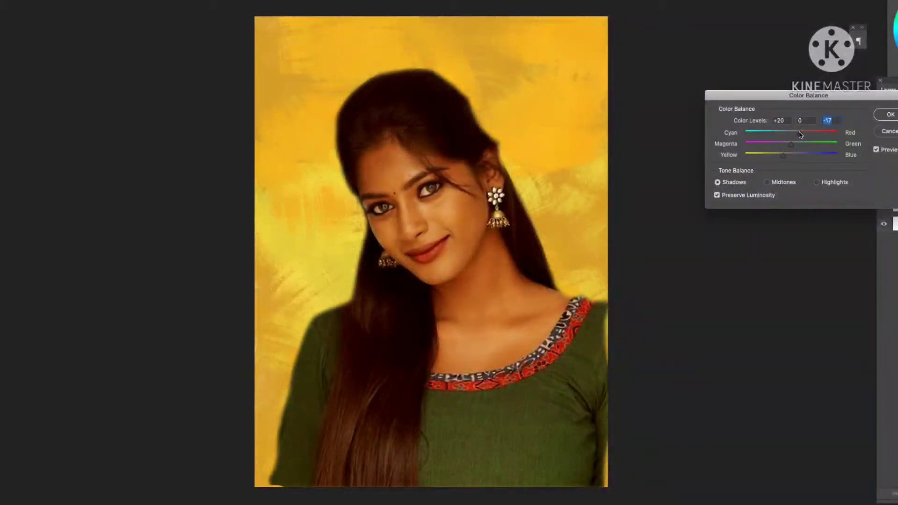
pyautogui.click(816, 183)
pyautogui.moveTo(791, 156); pyautogui.dragTo(782, 155)
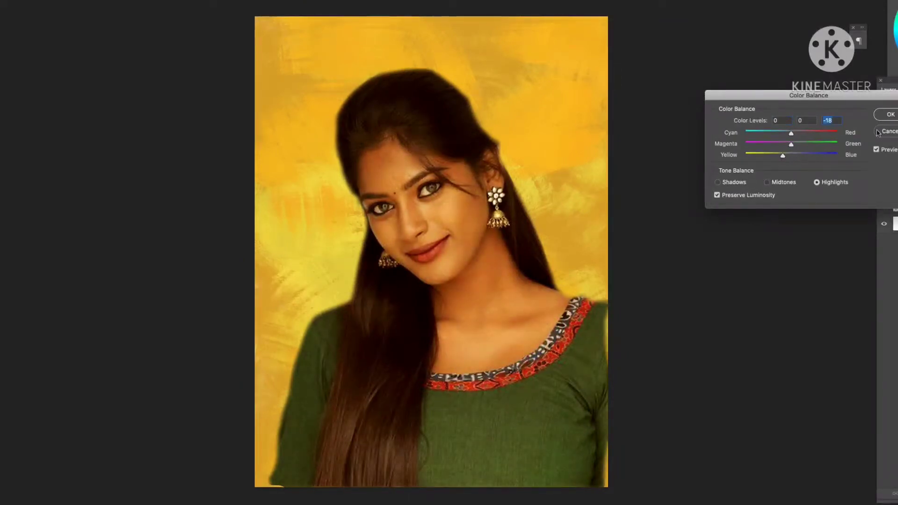
pyautogui.press('Return')
# Adjust the portrait layer's Levels, setting the midtone input to 0.89 and the white input to 244
pyautogui.hotkey('ctrl', 'l')
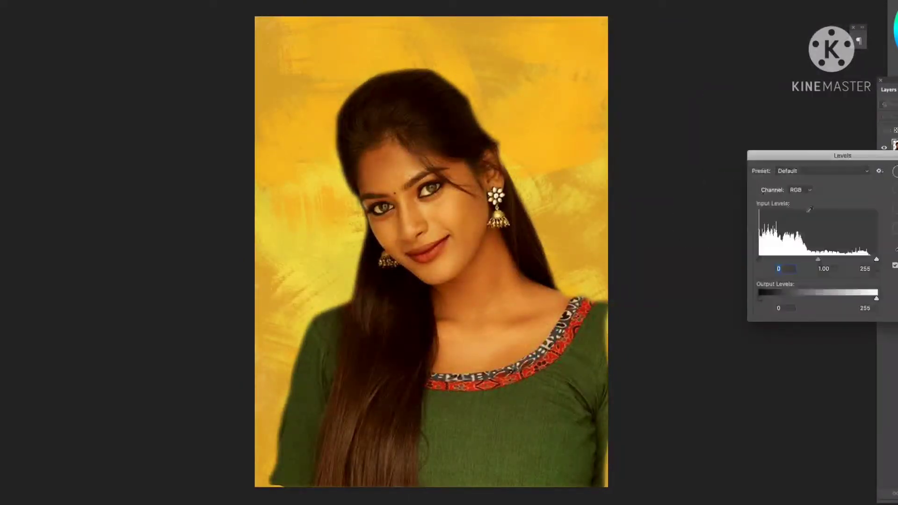
pyautogui.moveTo(819, 261); pyautogui.dragTo(823, 260)
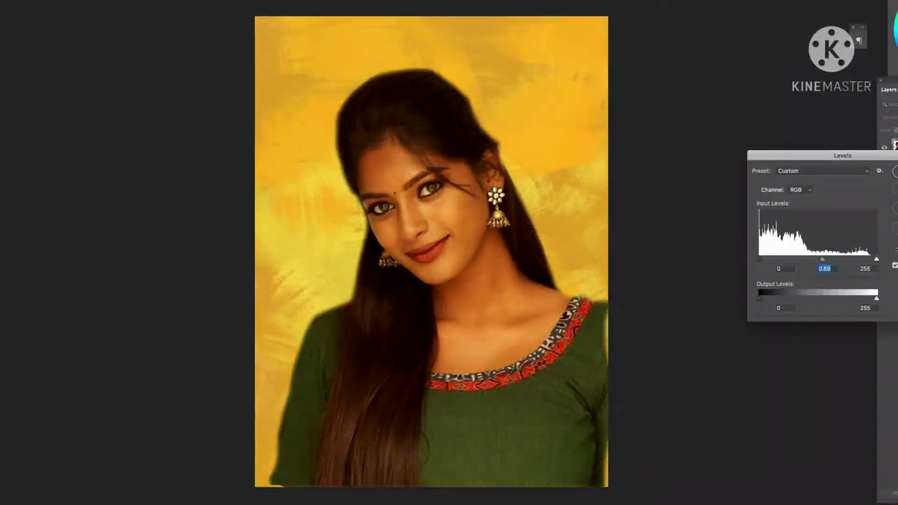
pyautogui.moveTo(877, 261); pyautogui.dragTo(872, 262)
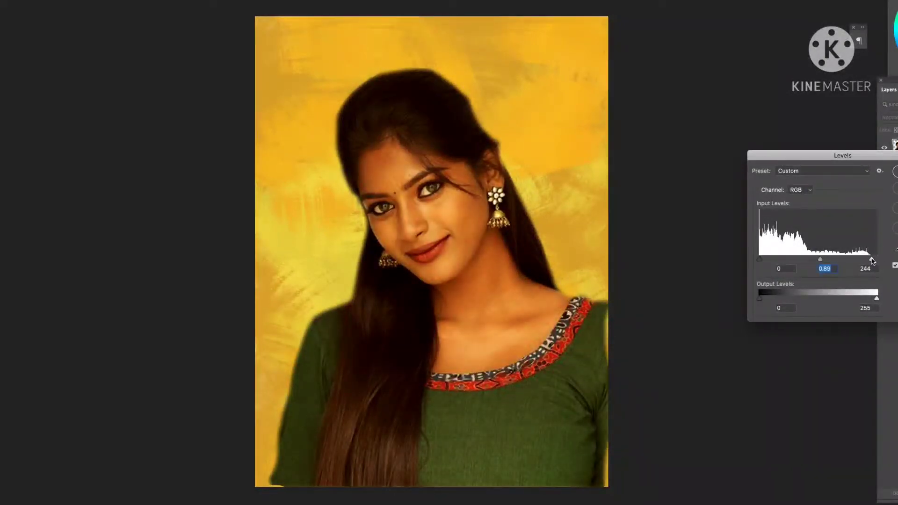
pyautogui.click(872, 260)
pyautogui.press('Return')
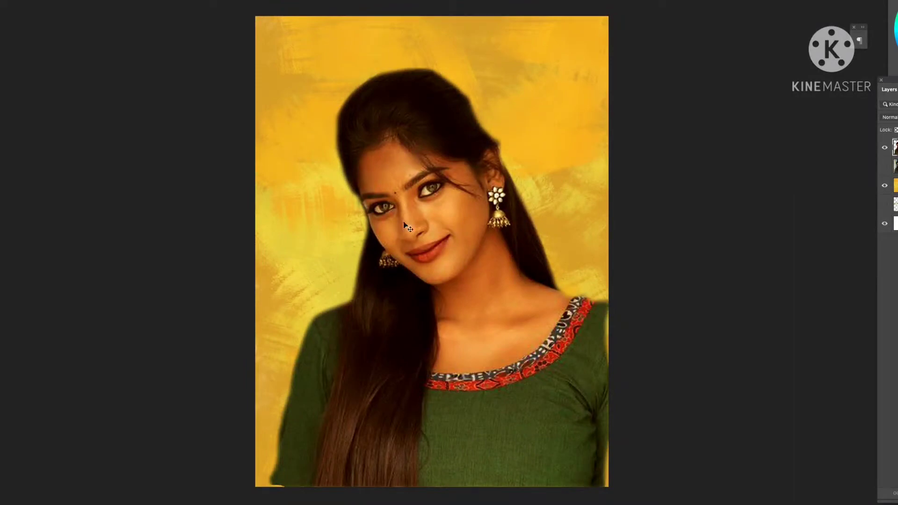
# Smooth the portrait's facial skin, blending away blemishes and texture on the forehead, nose and cheeks
pyautogui.press('super+plus')
pyautogui.press('super+plus')
pyautogui.moveTo(430, 193)
pyautogui.mouseDown()
pyautogui.moveTo(431, 275)
pyautogui.moveTo(427, 266)
pyautogui.mouseUp()
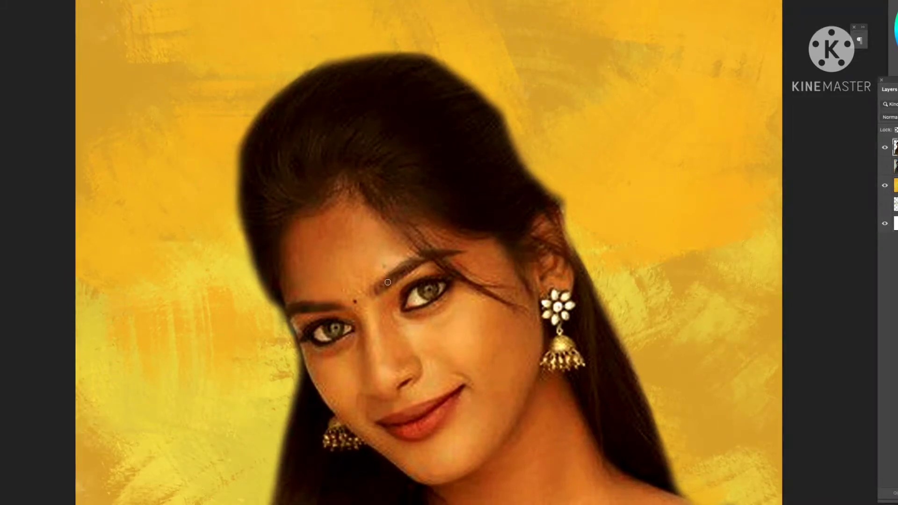
pyautogui.moveTo(403, 277); pyautogui.dragTo(418, 208)
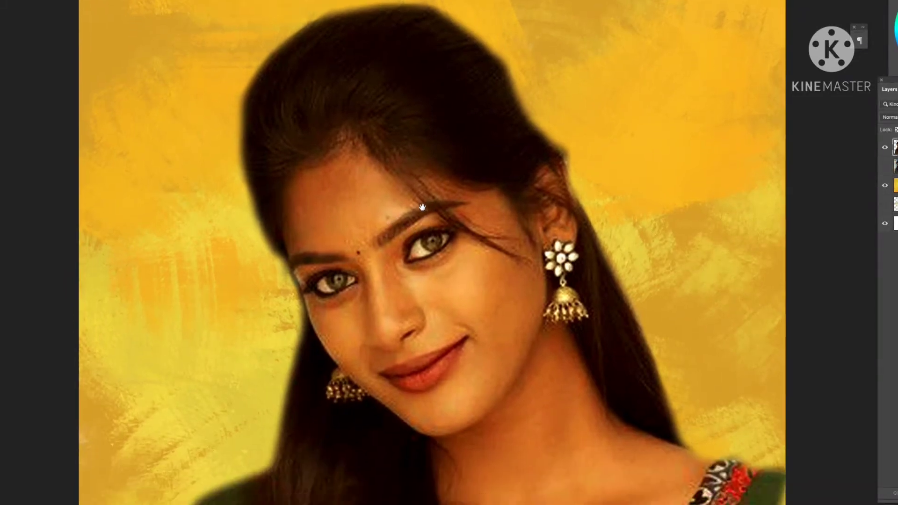
pyautogui.moveTo(406, 296); pyautogui.dragTo(402, 244)
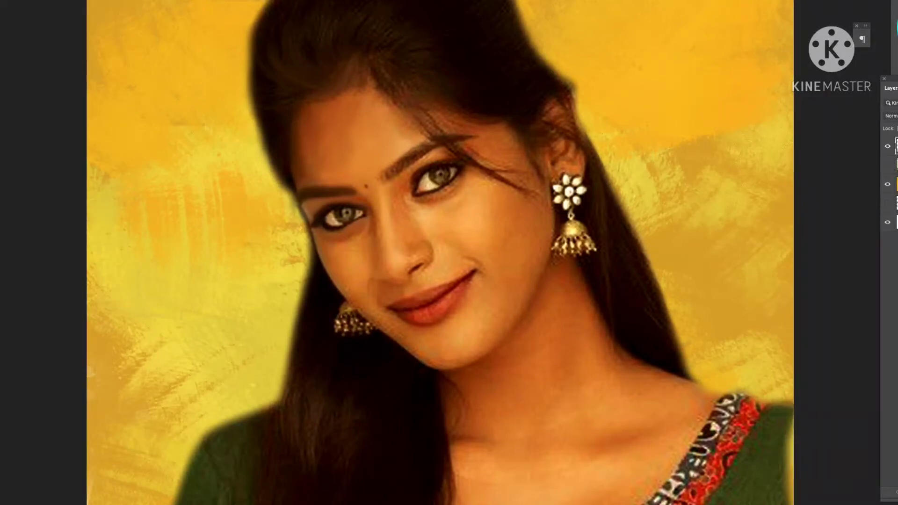
# Repaint both eyes with a small Soft Round Pressure Opacity brush, darkening the irises and pupils and adding highlights
pyautogui.click(51, 150)
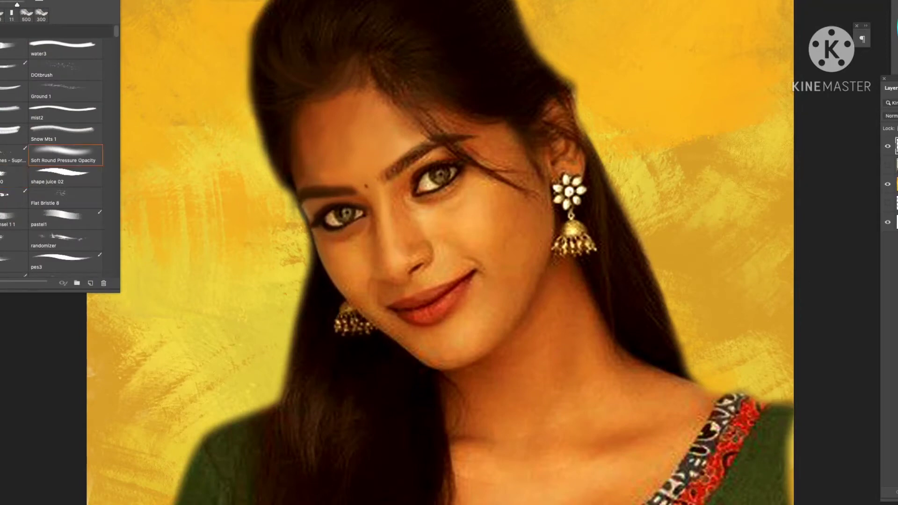
pyautogui.press('Return')
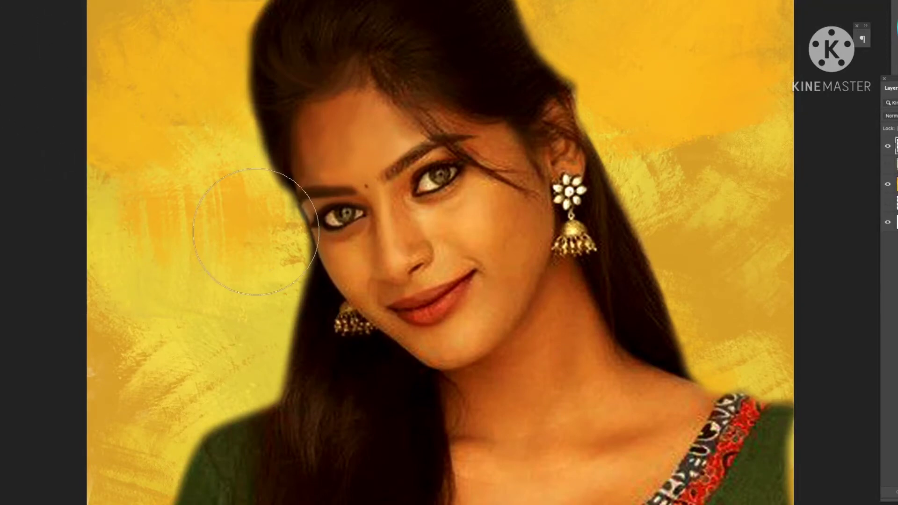
pyautogui.press('[')
pyautogui.press('[')
pyautogui.press('[')
pyautogui.press('[')
pyautogui.press('[')
pyautogui.press('[')
pyautogui.press('[')
pyautogui.press('[')
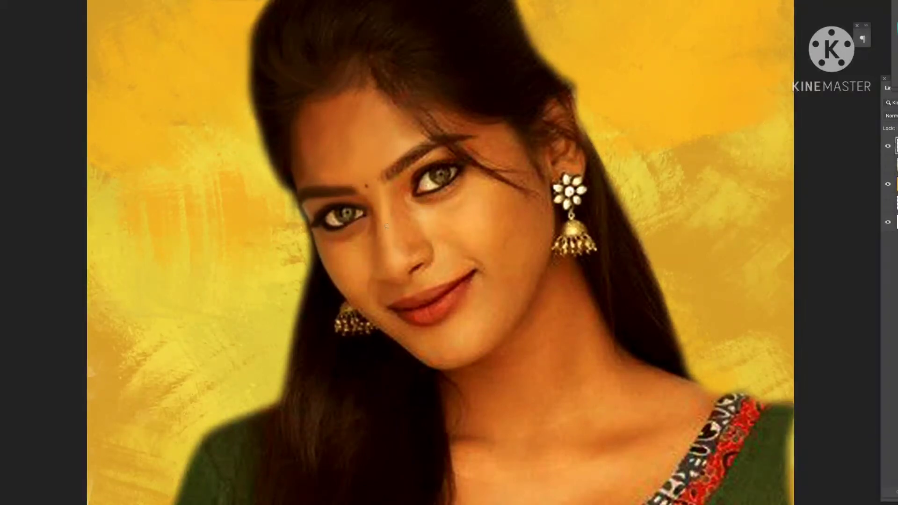
pyautogui.click(346, 214)
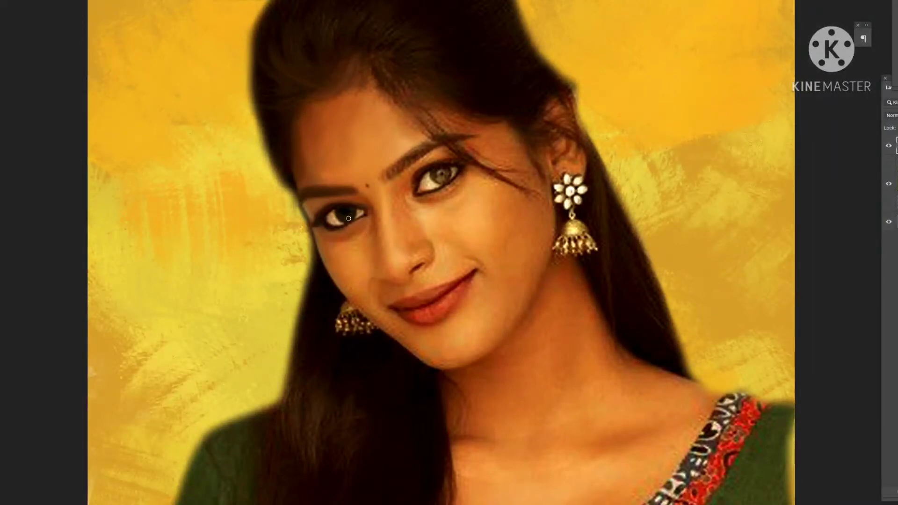
pyautogui.moveTo(347, 217); pyautogui.dragTo(342, 216)
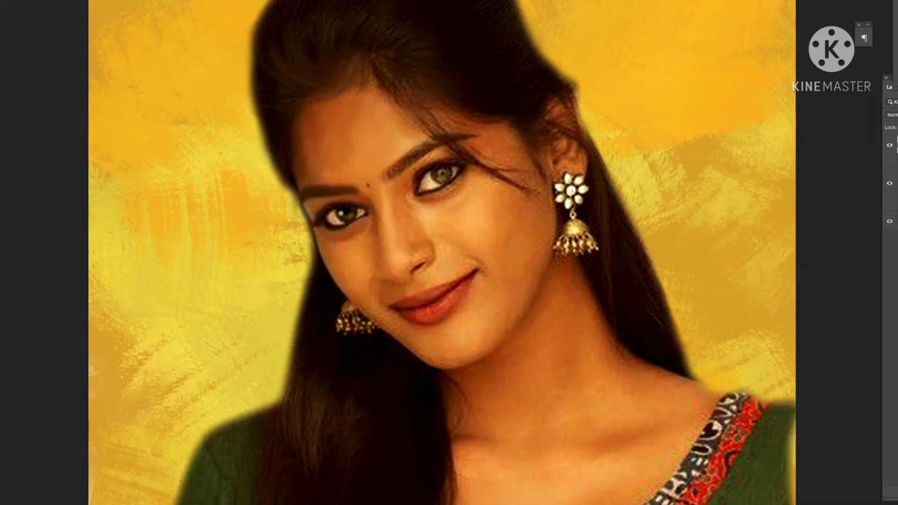
pyautogui.moveTo(332, 215); pyautogui.dragTo(336, 223)
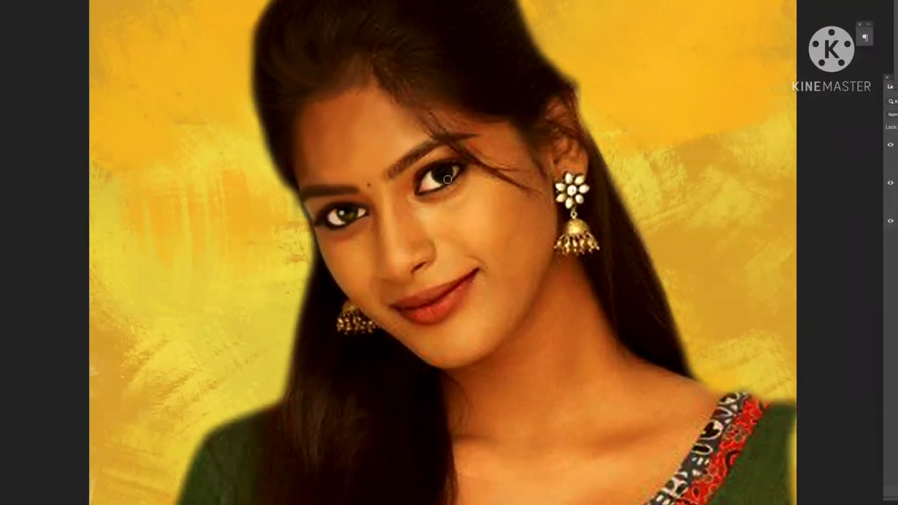
pyautogui.moveTo(447, 179); pyautogui.dragTo(436, 177)
pyautogui.press('[')
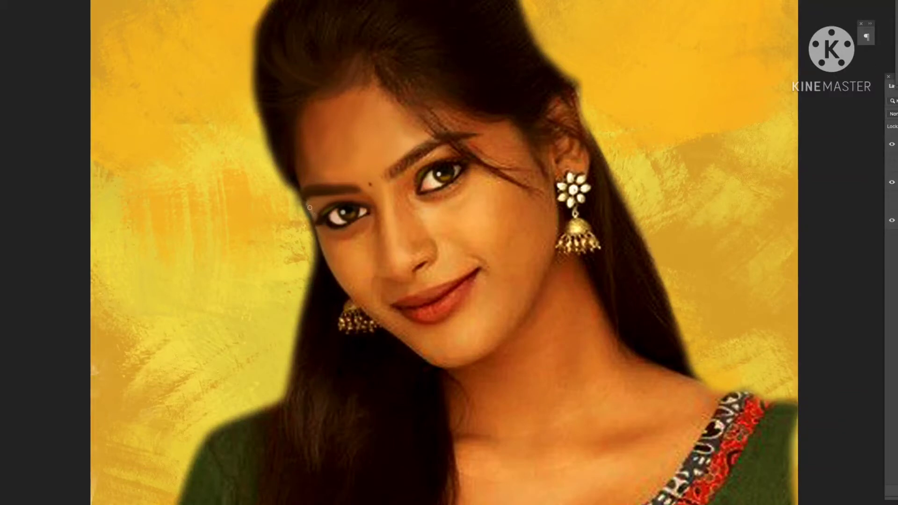
# Paint a soft stroke down the face's outer contour from the eye to the cheek above the jaw, redoing the first attempt
pyautogui.keyDown('alt'); pyautogui.click(304, 271); pyautogui.keyUp('alt')
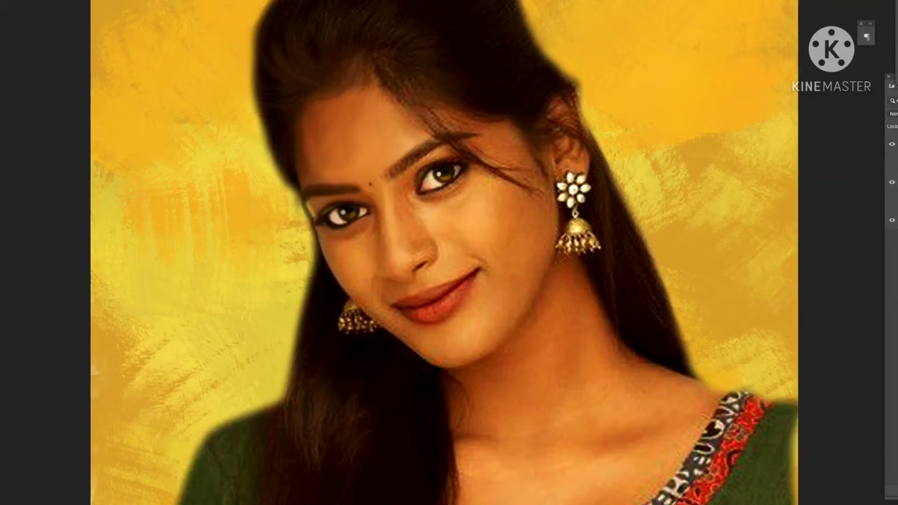
pyautogui.moveTo(317, 229); pyautogui.dragTo(354, 295)
pyautogui.hotkey('ctrl', 'z')
pyautogui.moveTo(318, 230); pyautogui.dragTo(350, 296)
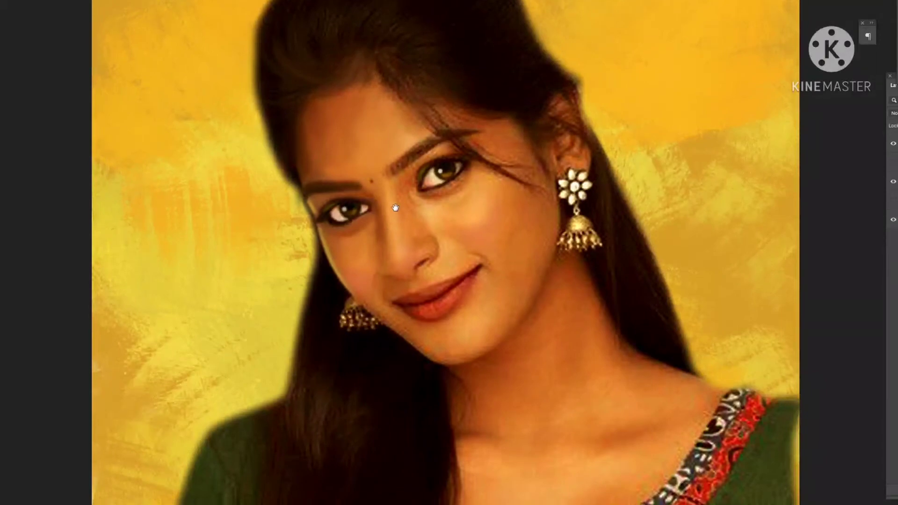
# Blend the loose hair strands over the forehead and along the hairline into smooth painted locks
pyautogui.moveTo(388, 244); pyautogui.dragTo(386, 202)
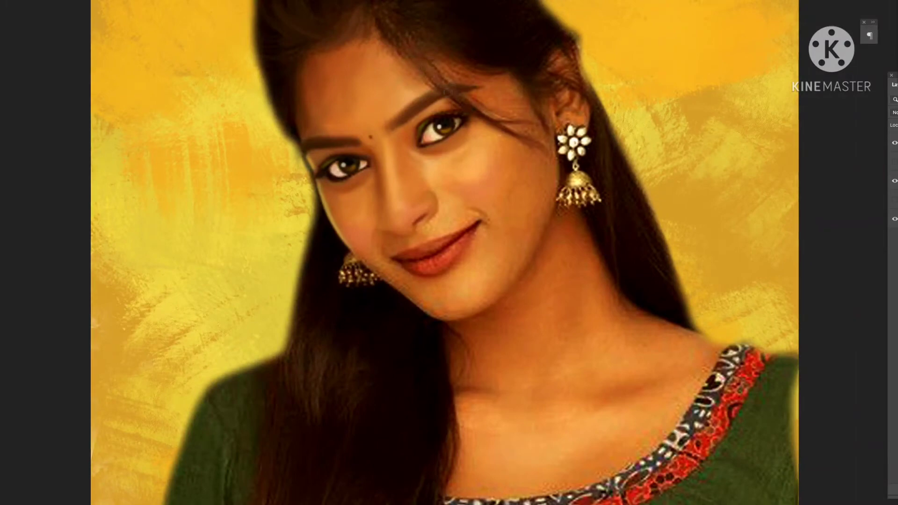
pyautogui.moveTo(444, 35); pyautogui.dragTo(461, 102)
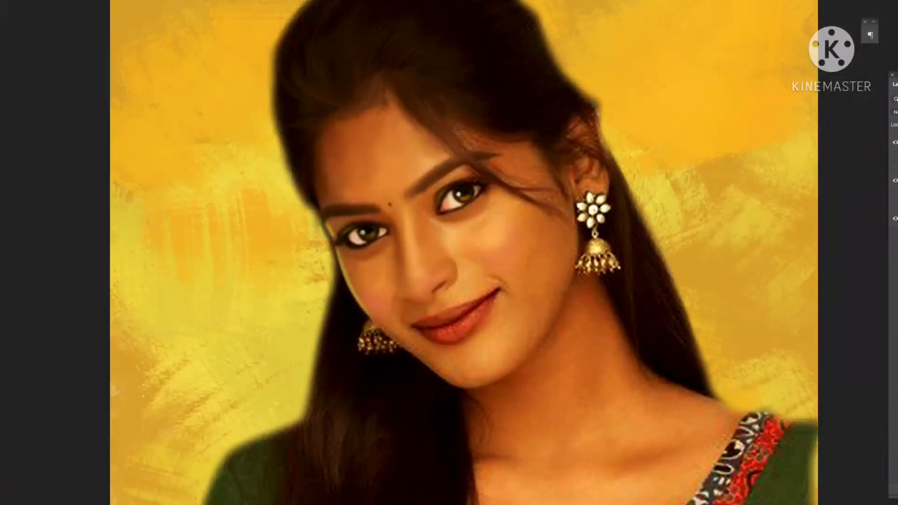
pyautogui.moveTo(518, 144); pyautogui.dragTo(509, 117)
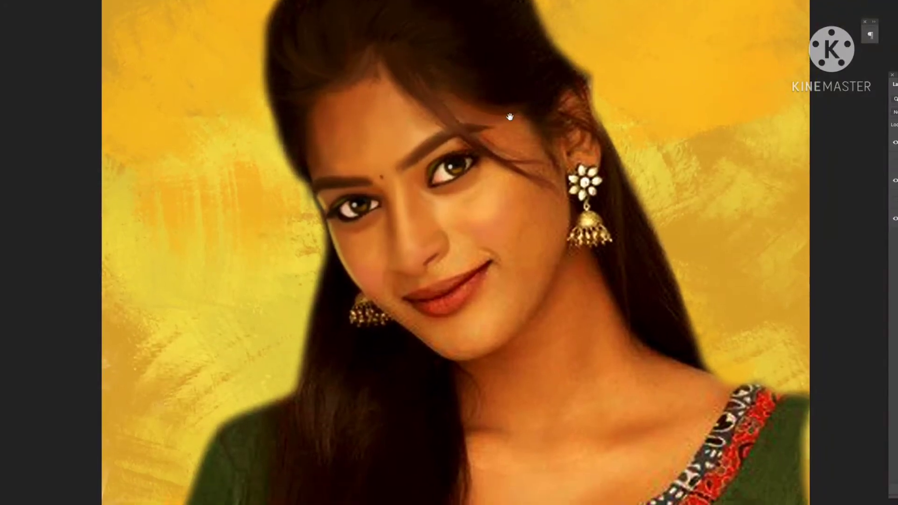